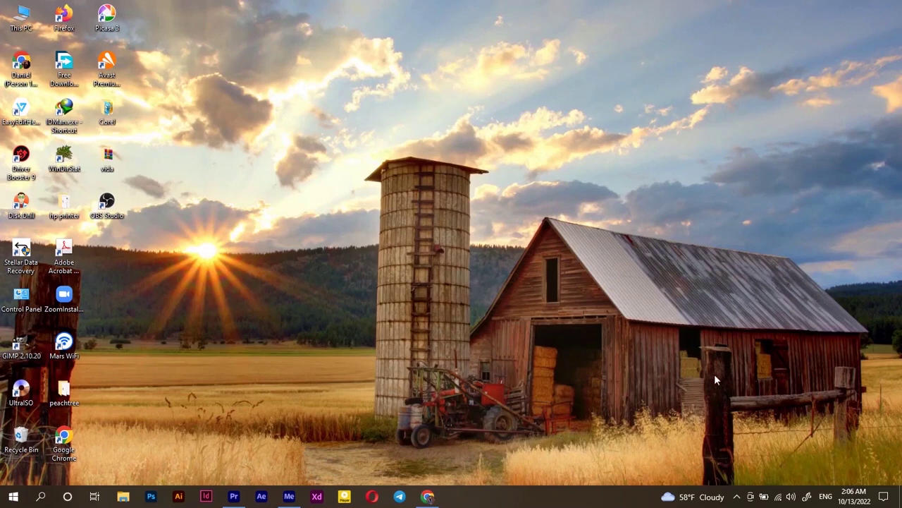
Step: Confirm the PC is joined to the Safaricom Wi-Fi, then start Chrome on a new tab
click(780, 497)
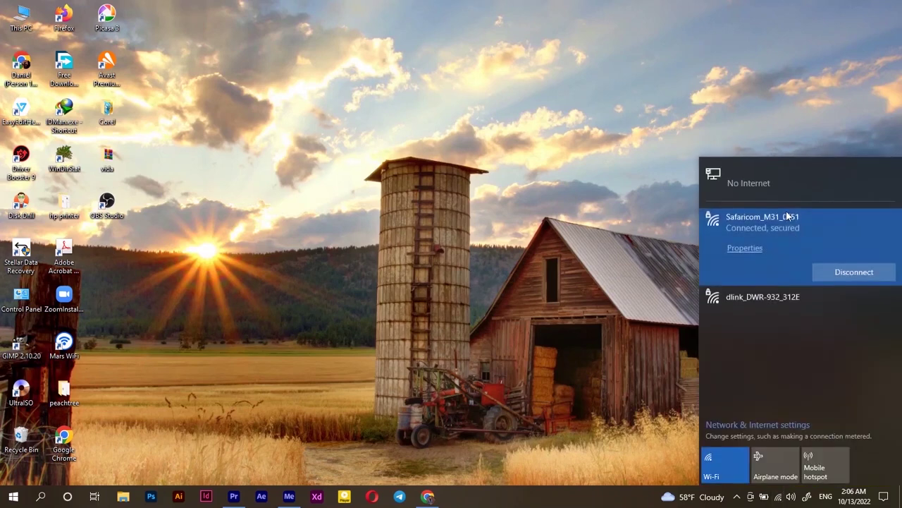
click(385, 227)
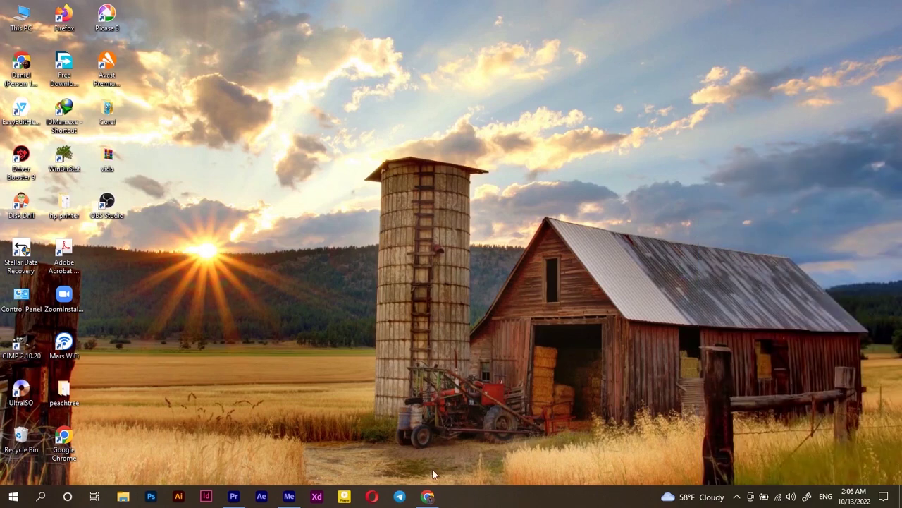
click(427, 496)
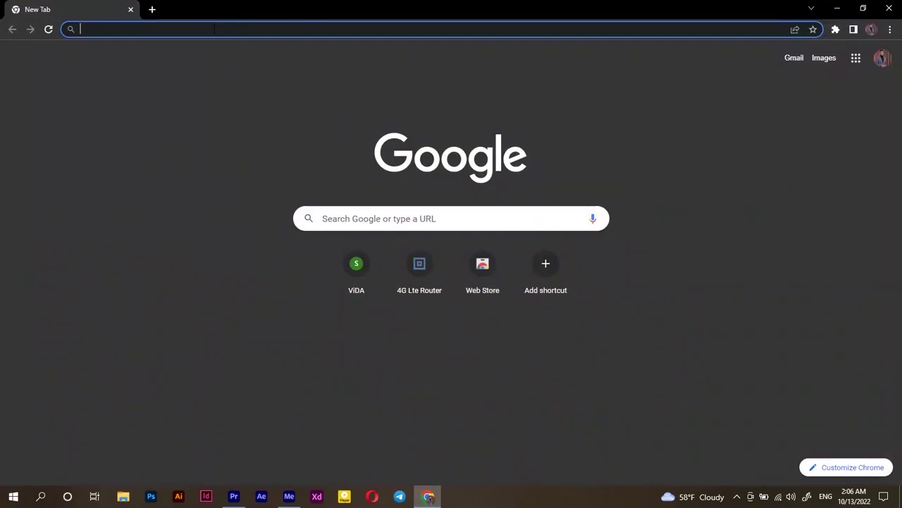
Step: Load the router admin sign-in page at 192.168.1.1
text(192.1)
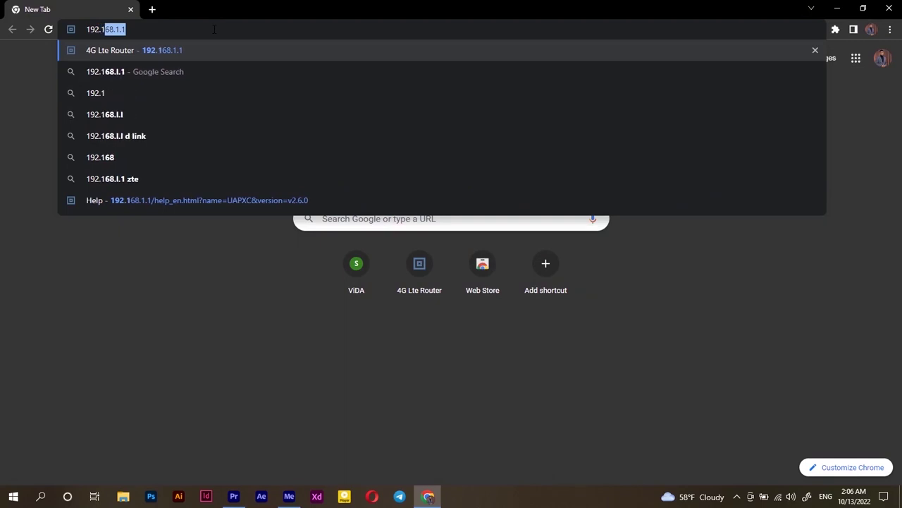
text(68.1)
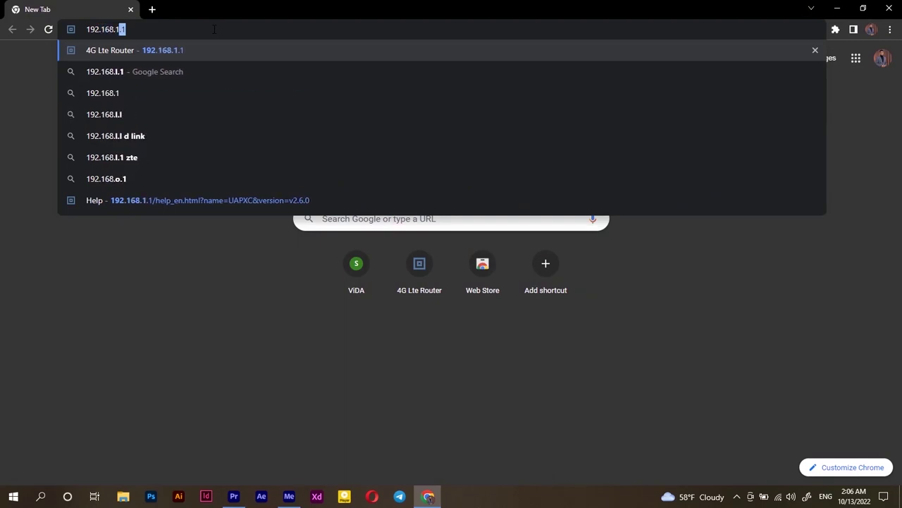
text(.1)
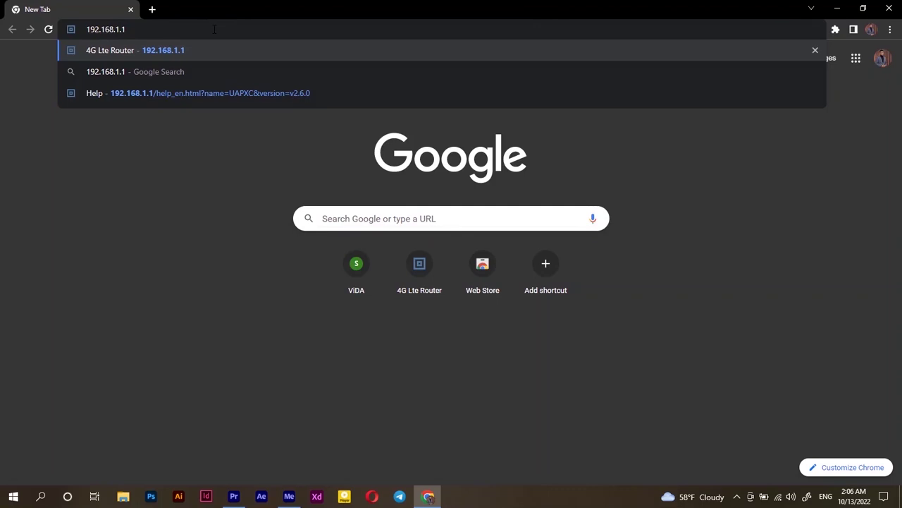
key(Return)
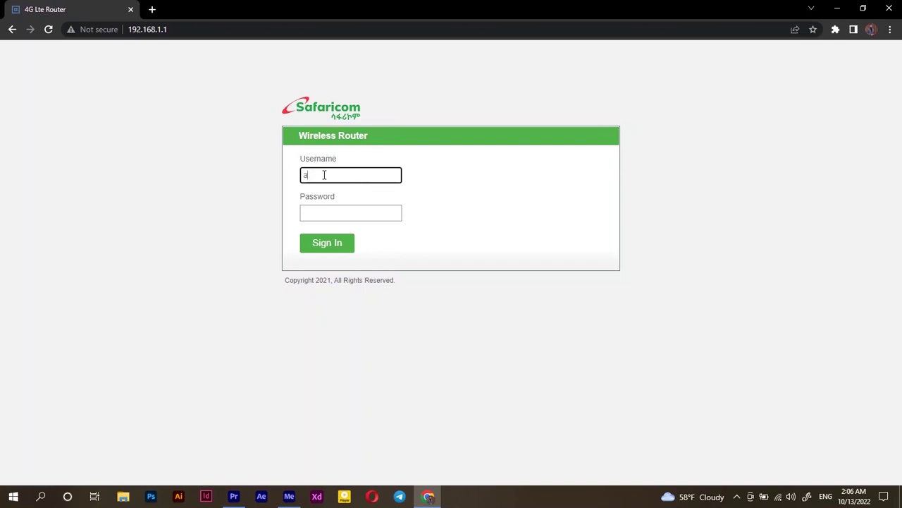
Step: Sign in with the router username and password, dismissing Chrome's breach warning and save-password offer
text(min)
click(330, 213)
text(ad)
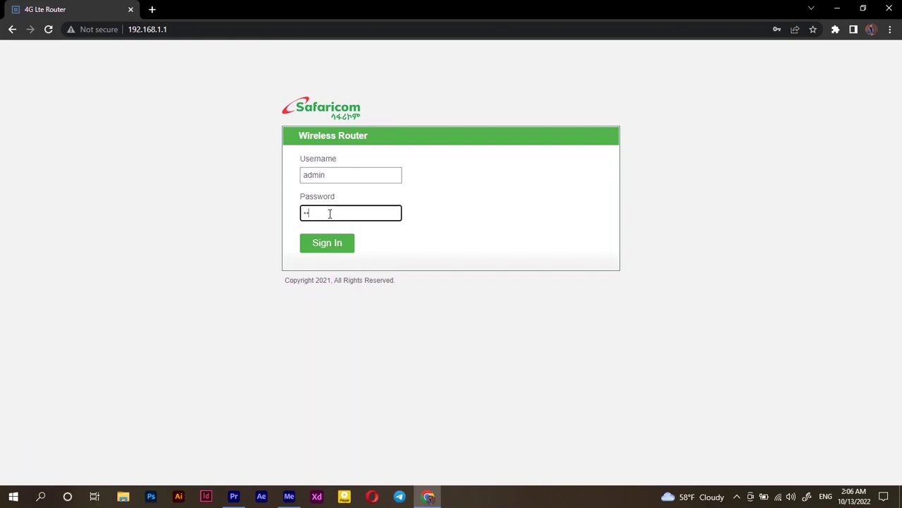
text(min)
click(327, 244)
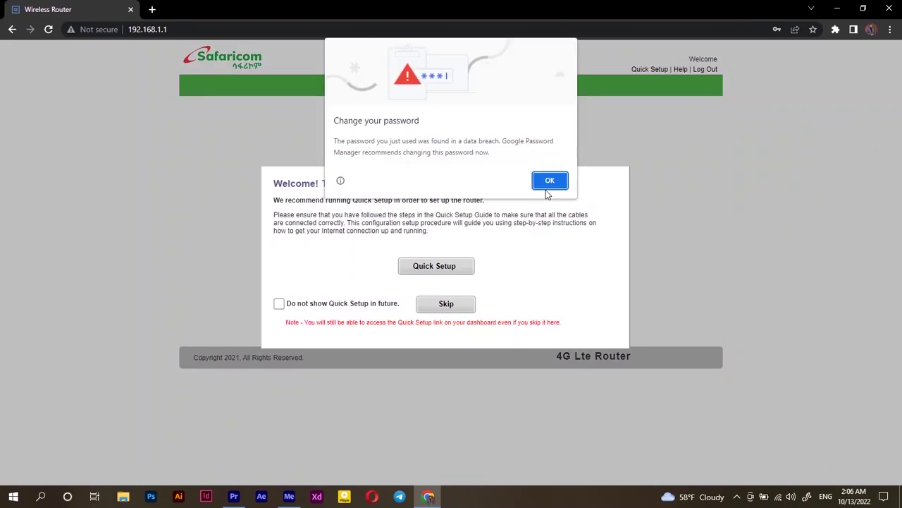
click(547, 179)
click(794, 189)
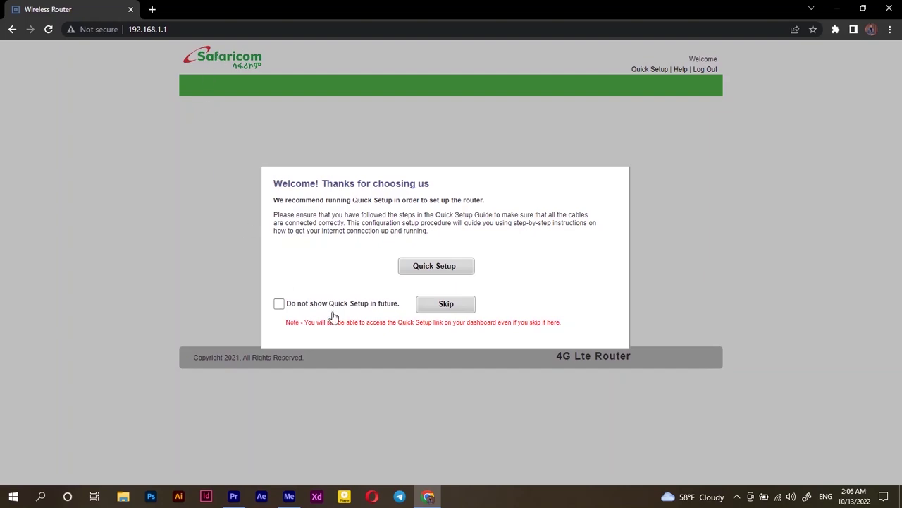
Step: Skip Quick Setup and scroll through the System status dashboard and back to the top
click(446, 304)
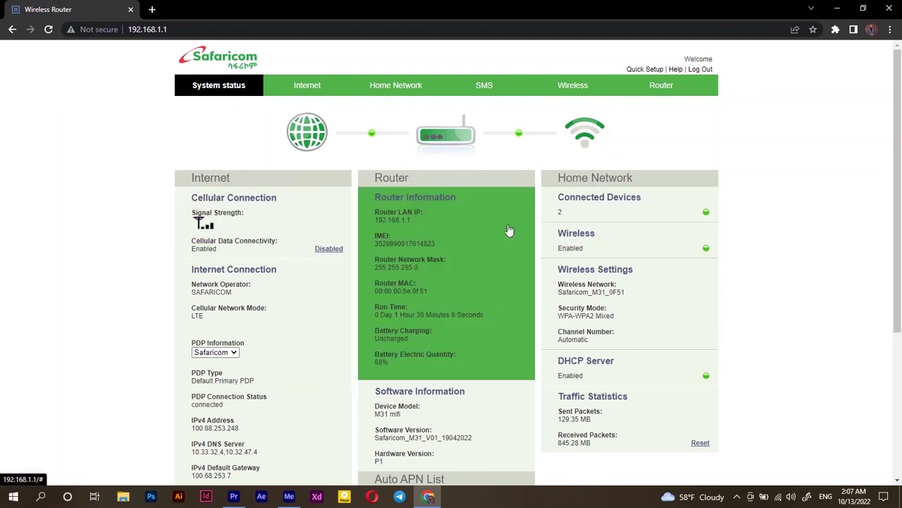
scroll(409, 286, down, 2)
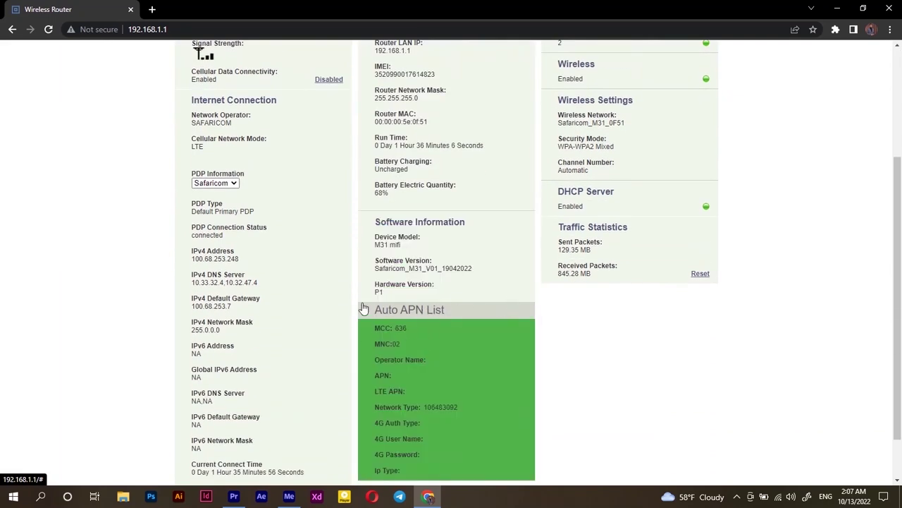
scroll(363, 308, down, 1)
scroll(363, 308, up, 3)
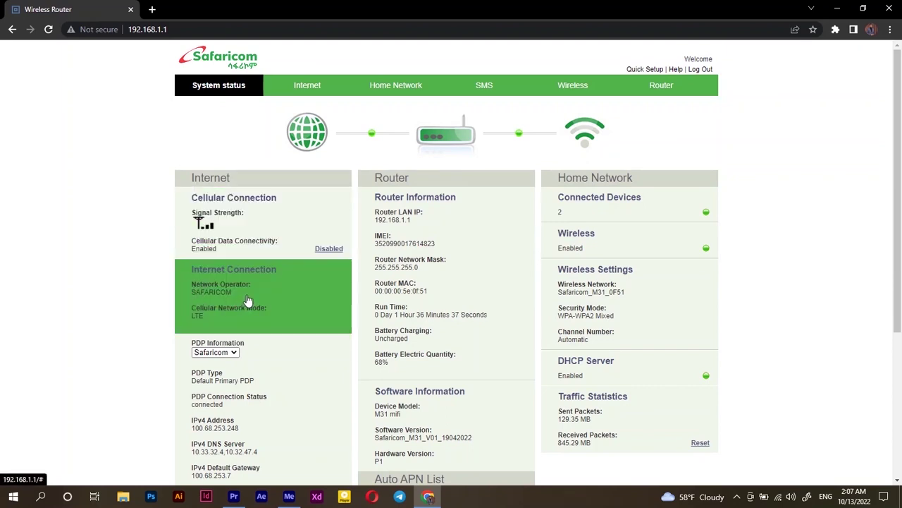
Step: Review the Internet connection type (left as Cellular) and traffic statistics, then the Home Network DHCP settings
click(311, 90)
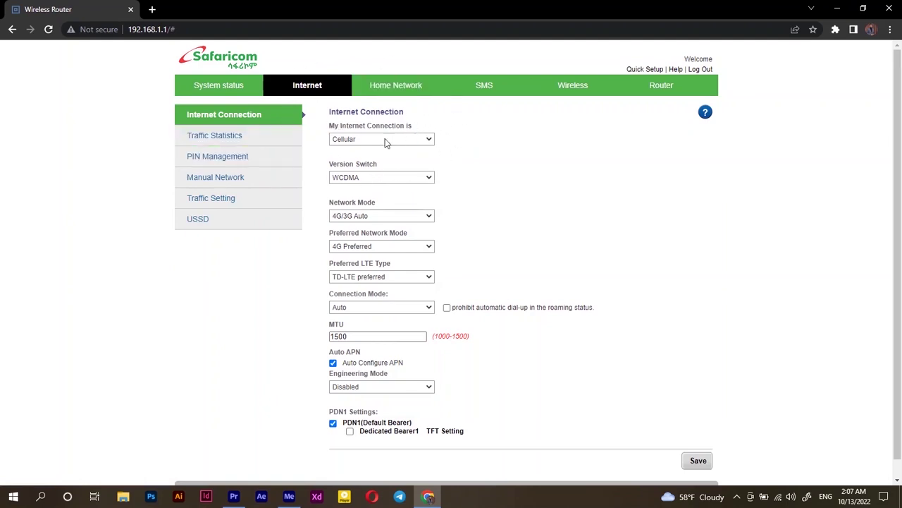
click(347, 140)
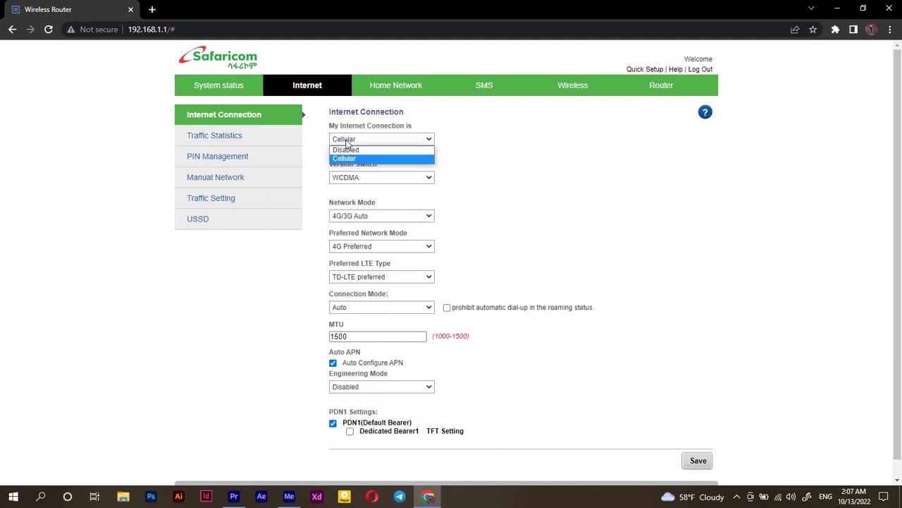
click(466, 159)
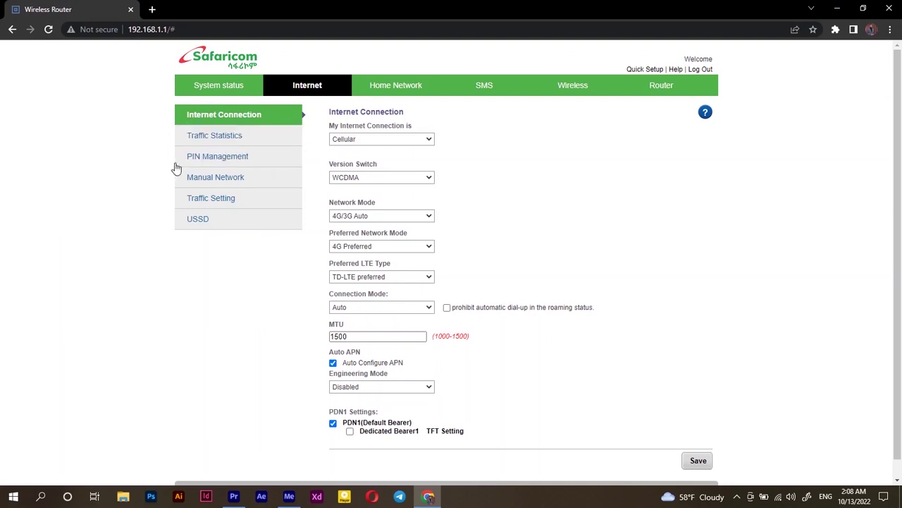
click(225, 141)
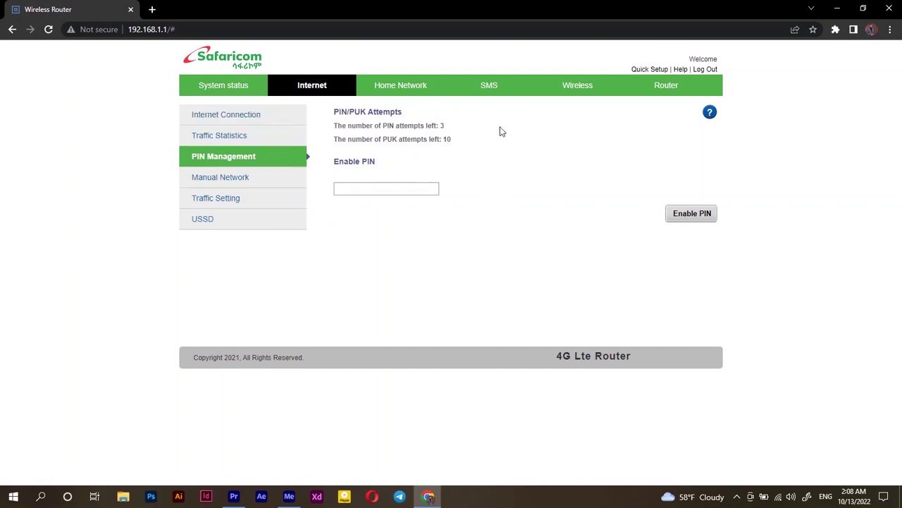
click(406, 93)
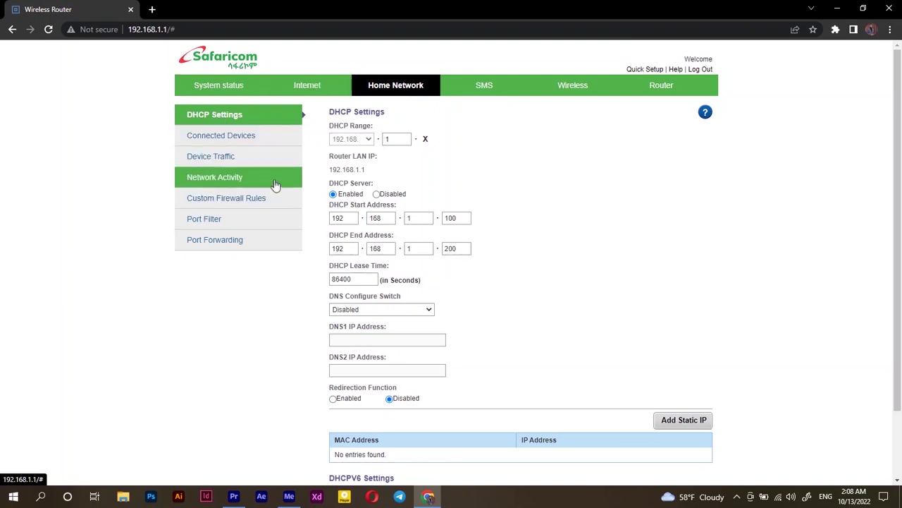
Step: Check connected devices and per-device traffic, then block internet access for the DBR device
click(283, 141)
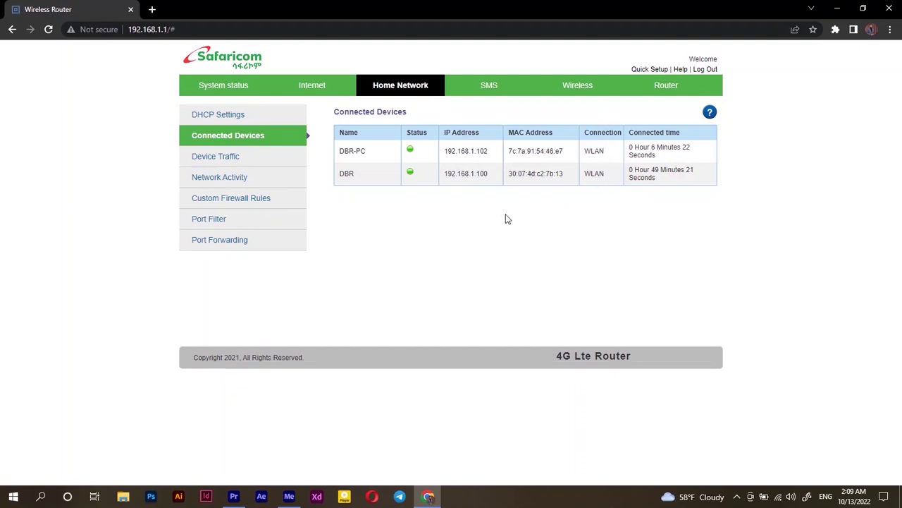
click(261, 165)
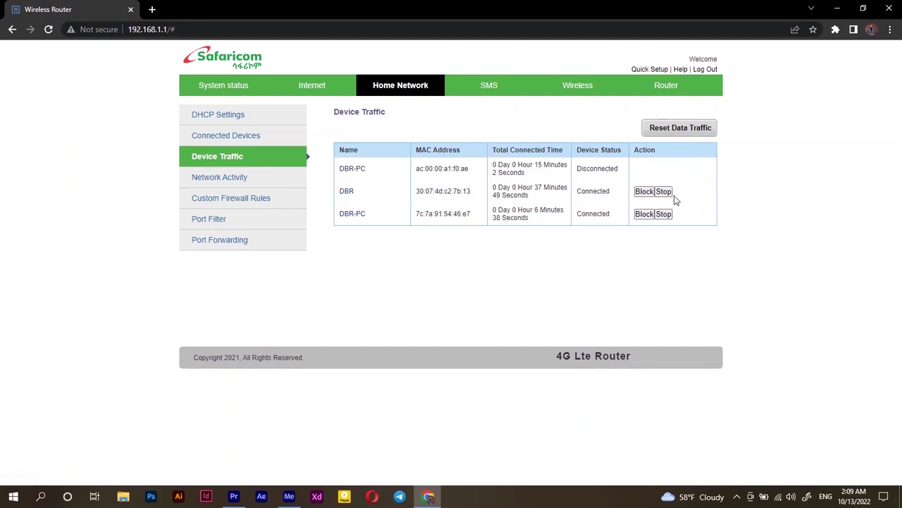
click(645, 191)
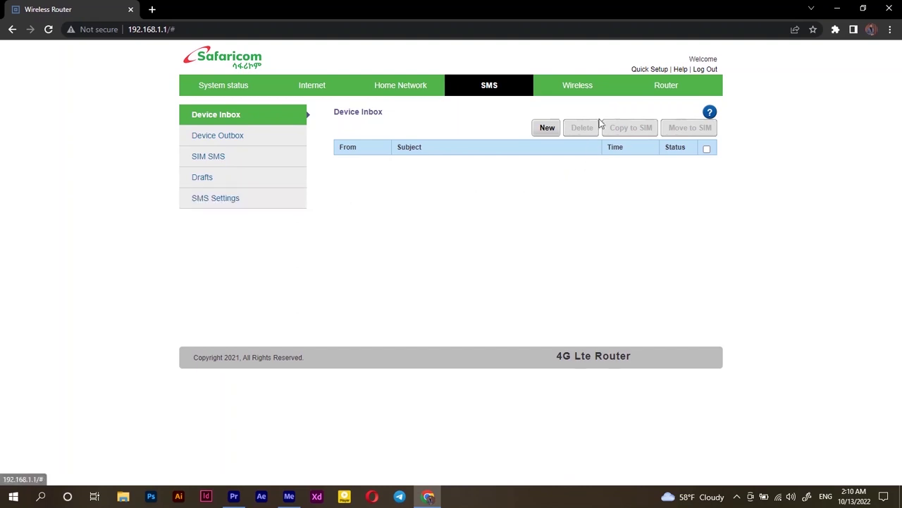
Step: Open the Wireless Settings page showing 802.11n, 20 MHz, automatic channel and 8 clients maximum
click(586, 87)
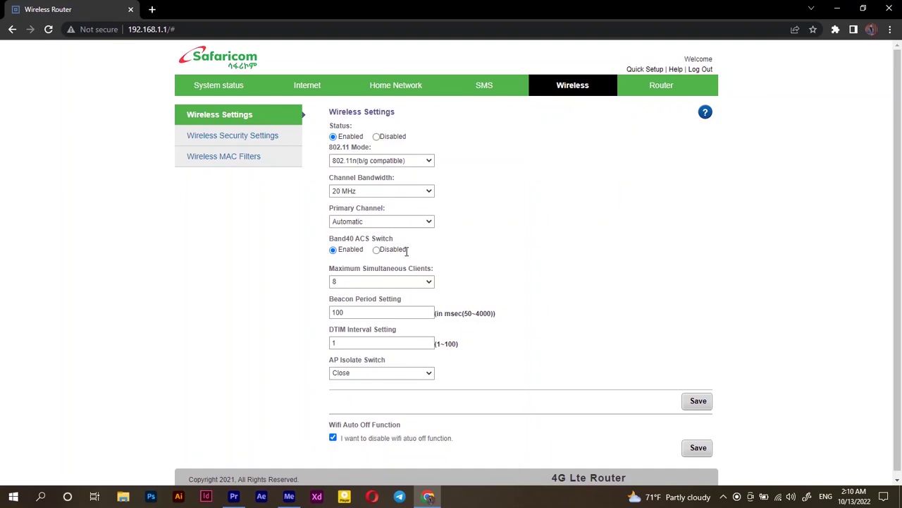
Step: Open Wireless Security Settings from the left sidebar
click(243, 137)
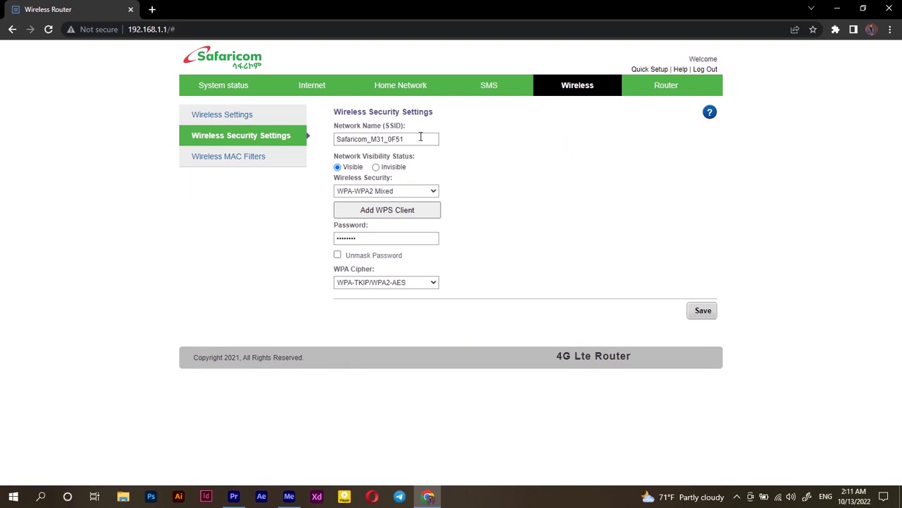
Step: Inspect the SSID and Wi-Fi password, keep WPA-WPA2 Mixed security, then go to Wireless MAC Filters
drag(421, 137, 288, 143)
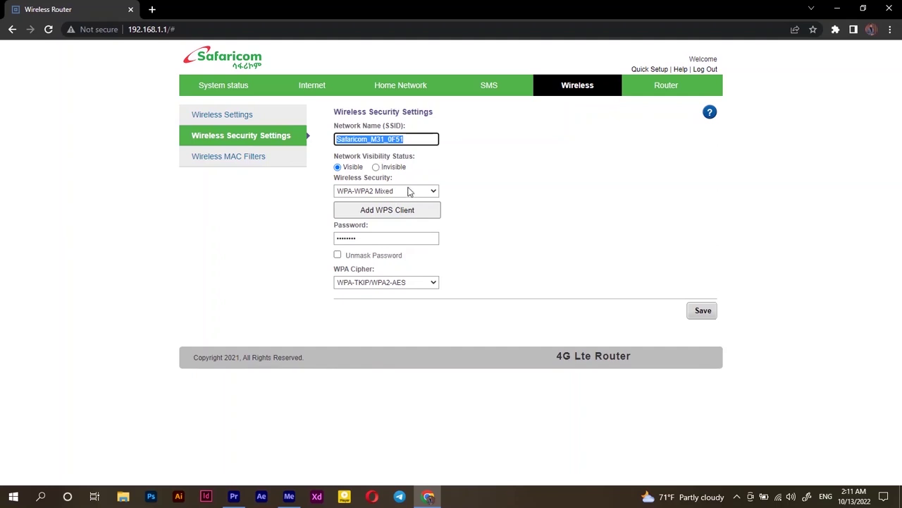
click(423, 192)
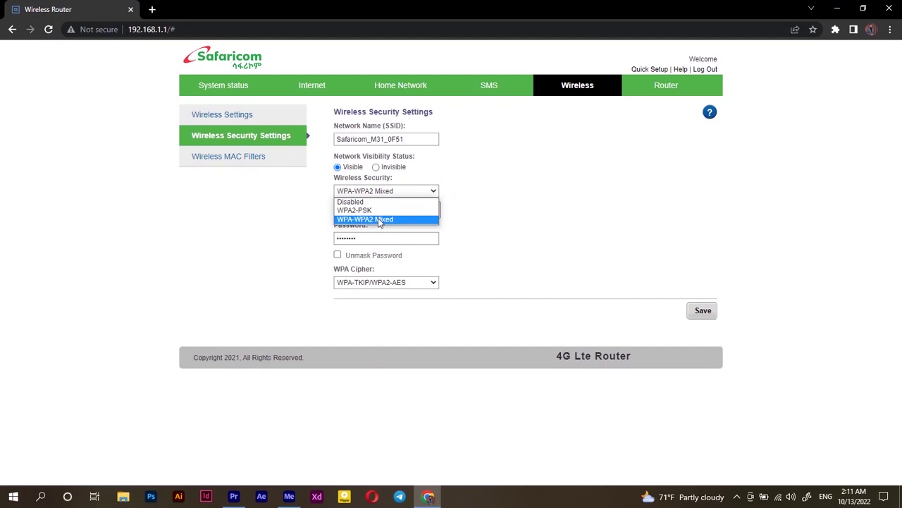
click(380, 219)
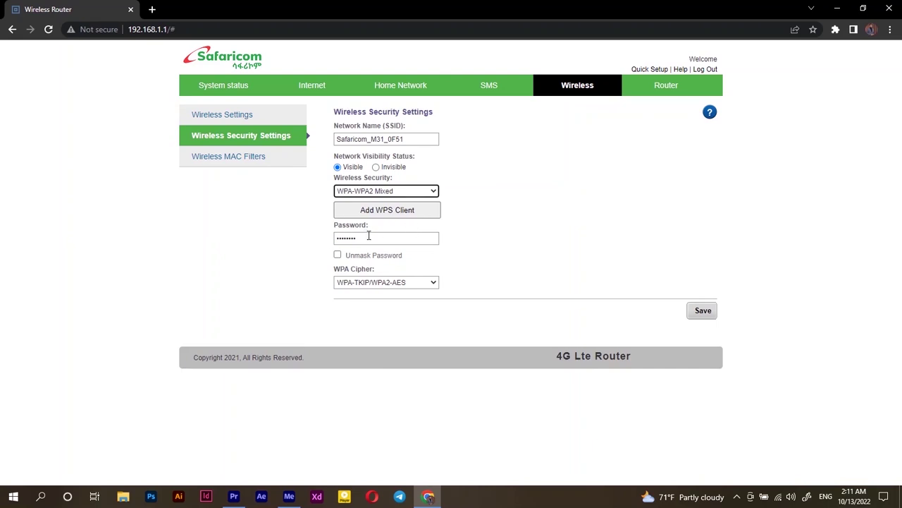
drag(367, 238, 337, 237)
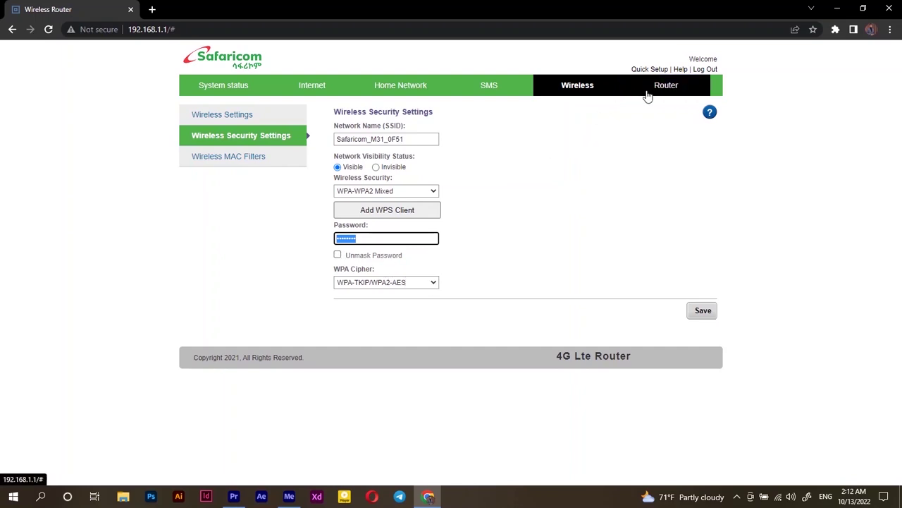
click(281, 161)
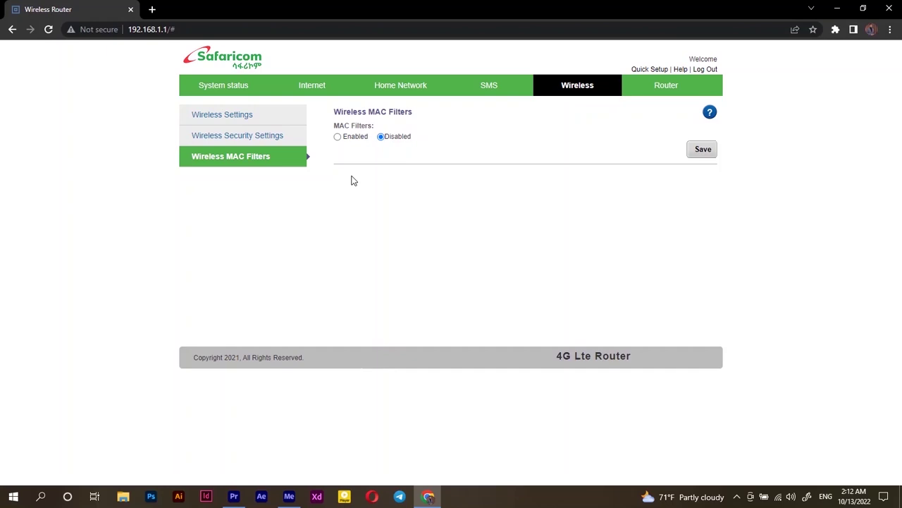
Step: Open the Router tab's User Management page listing the single admin account
click(667, 85)
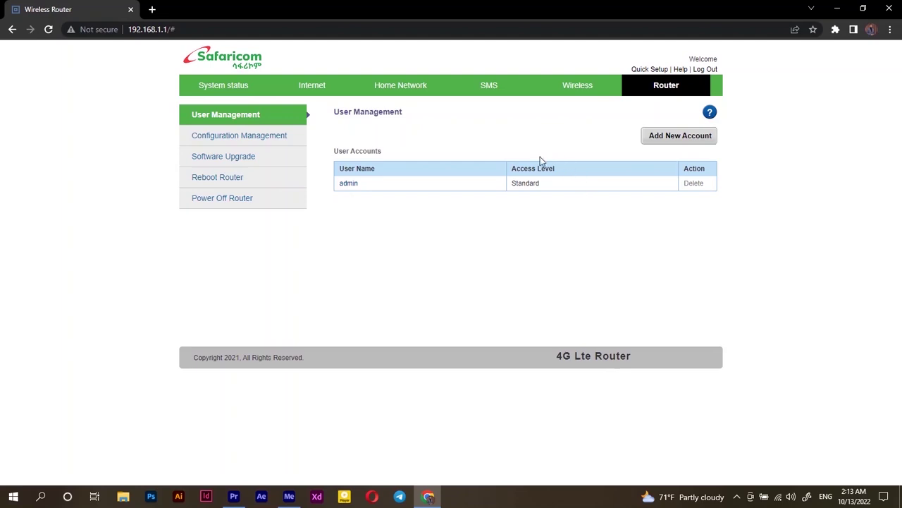
Step: Review the Configuration Management page, then go to the Reboot Router page
click(245, 139)
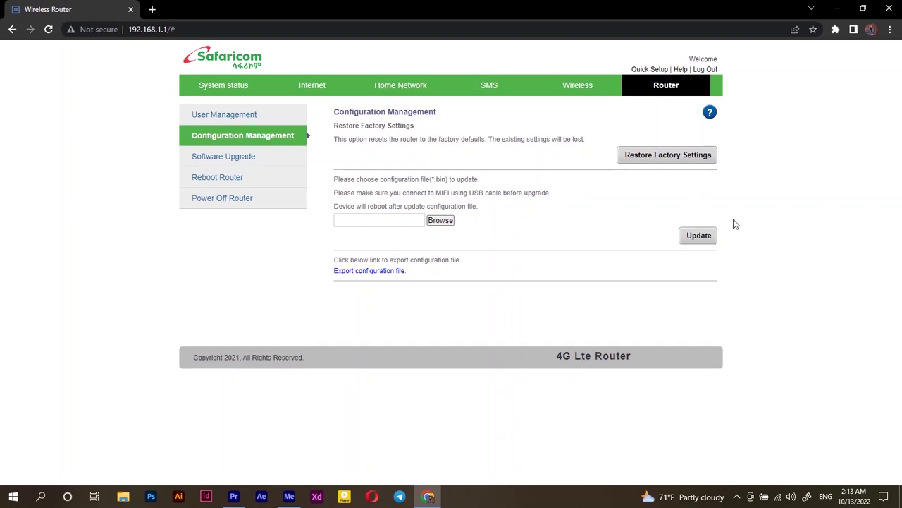
click(224, 177)
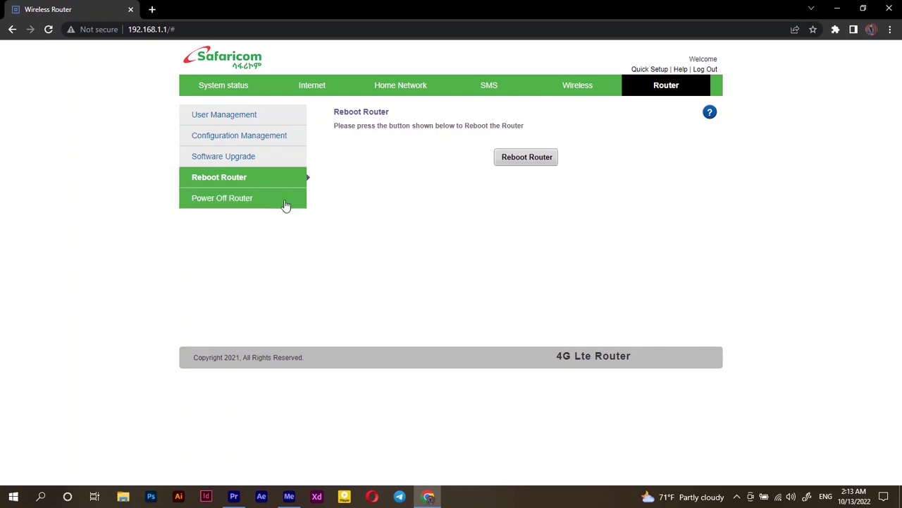
Step: View the Power Off Router page, then bring up Wireless Router Help in a new tab
click(256, 203)
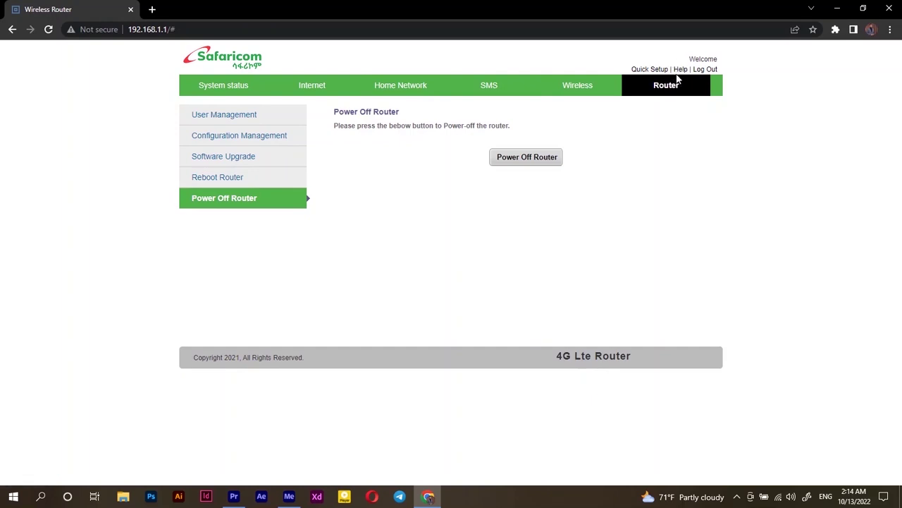
click(681, 70)
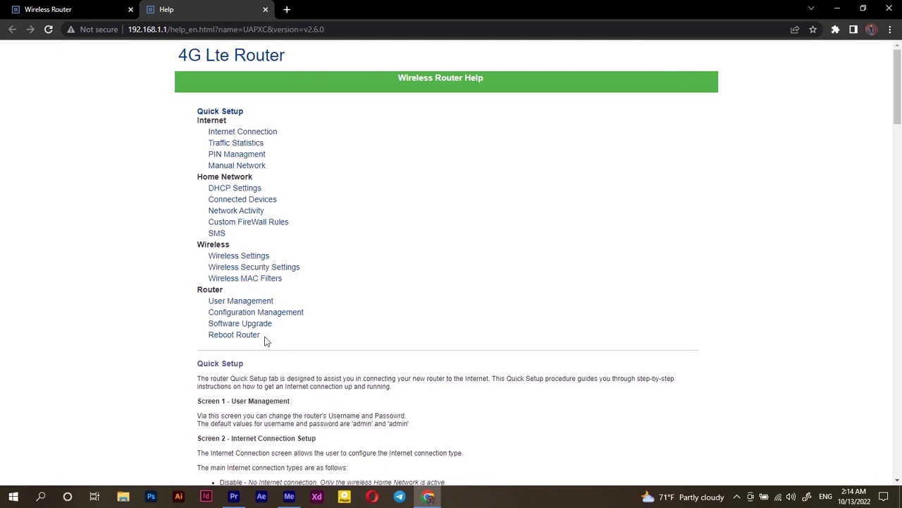
scroll(273, 367, down, 10)
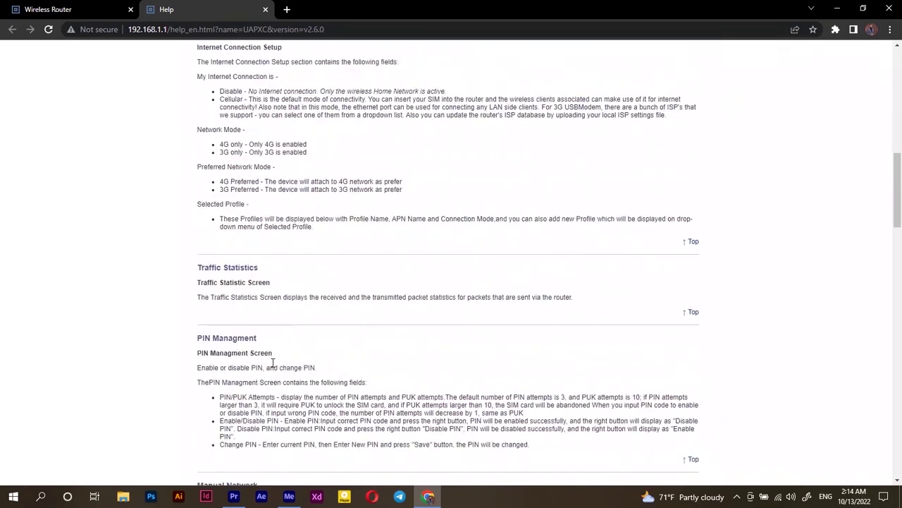
scroll(274, 367, down, 5)
scroll(274, 367, down, 9)
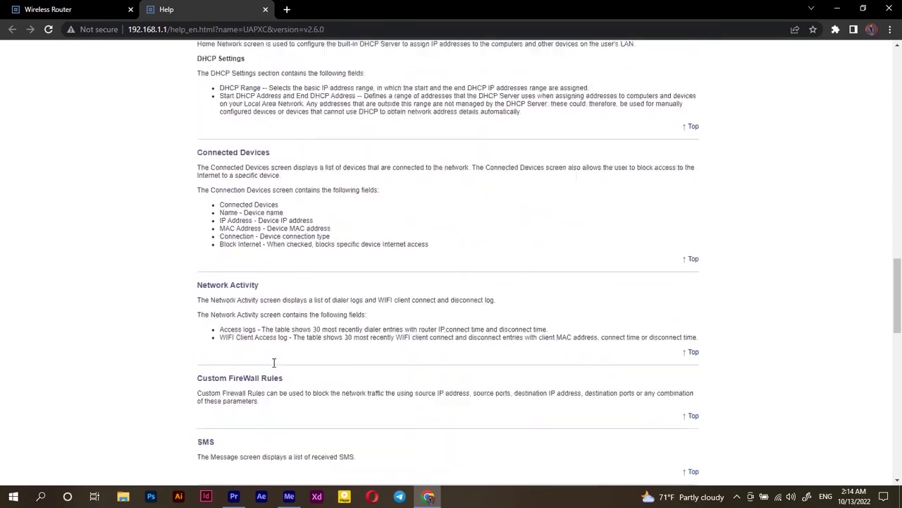
scroll(274, 366, down, 5)
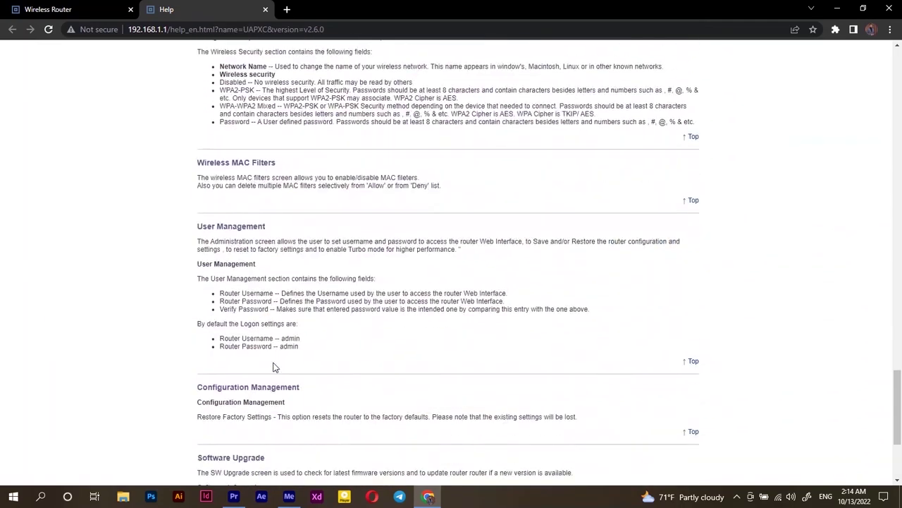
scroll(274, 367, up, 14)
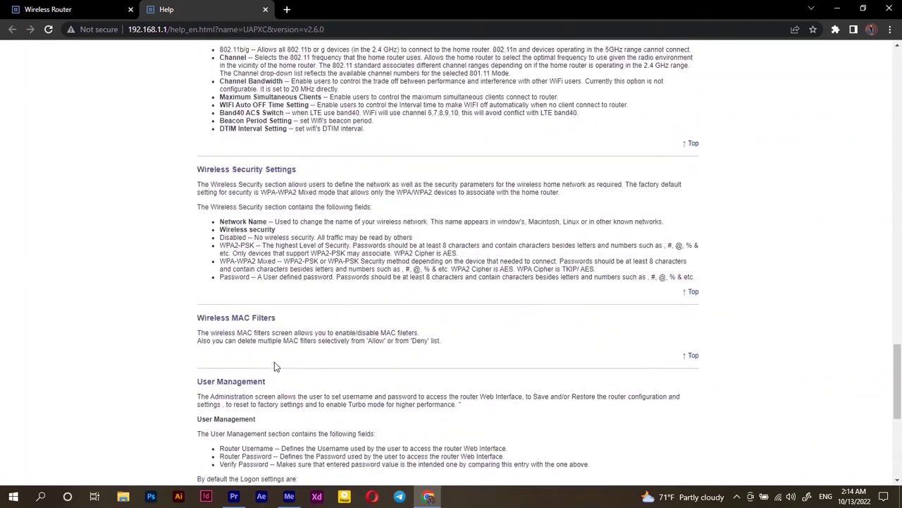
scroll(275, 366, up, 15)
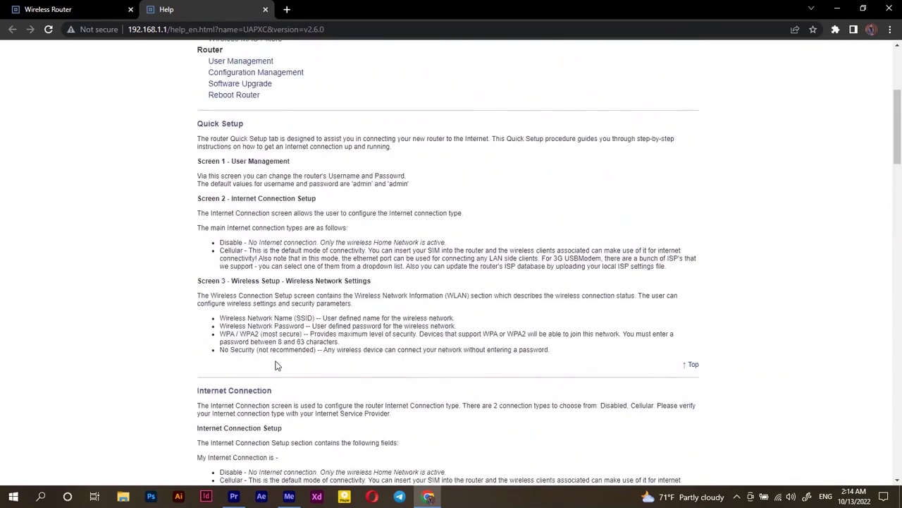